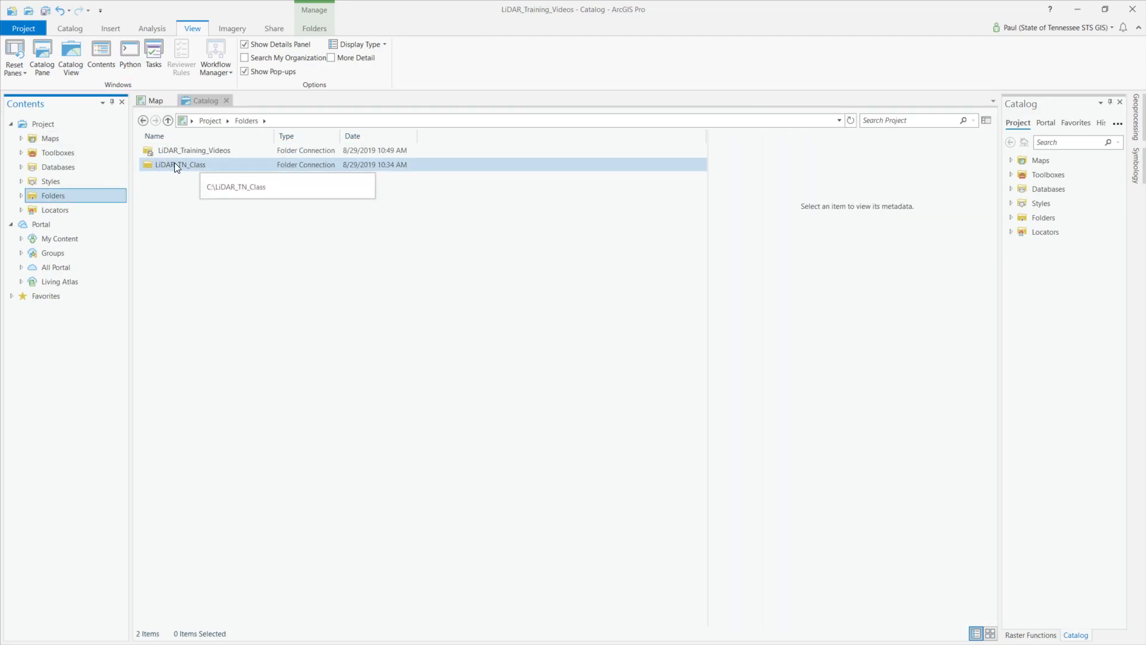
Step: Add LAS_Dataset_Videos.lasd from the zLAS folder of the LiDAR_TN_Class connection to a new local scene
double_click(174, 164)
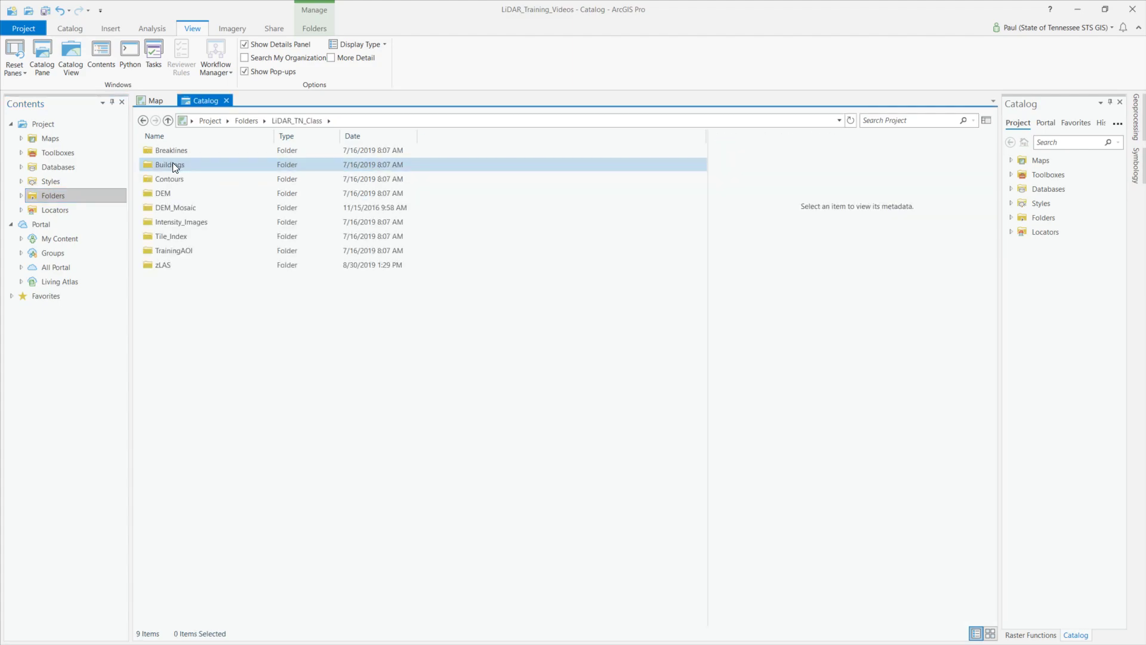
double_click(172, 264)
click(192, 207)
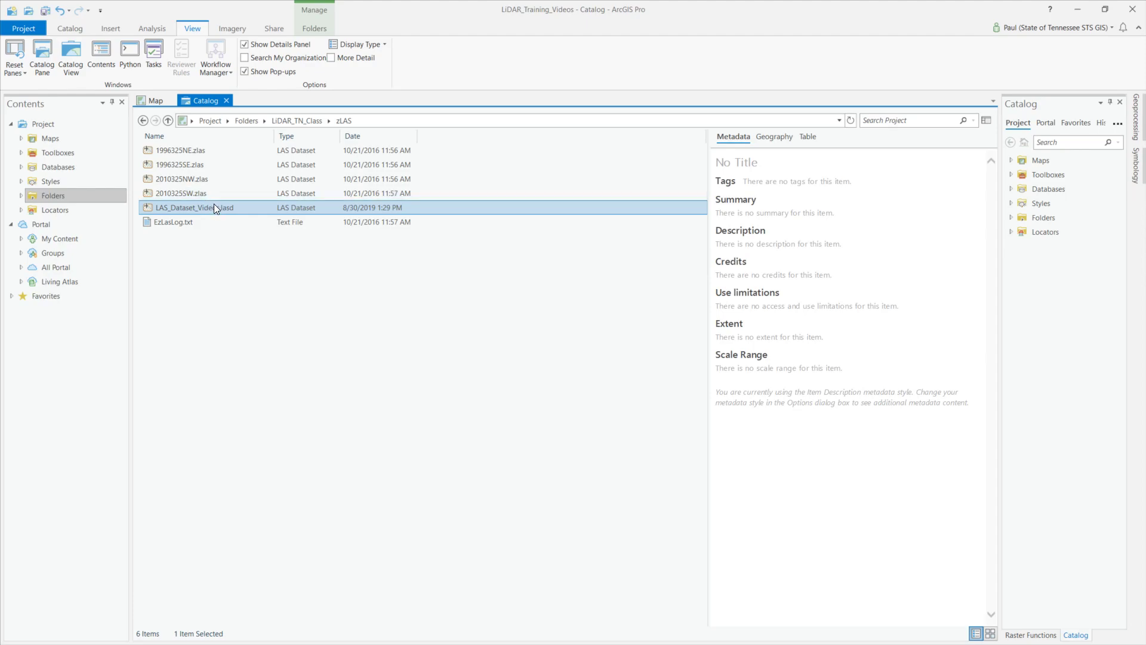
right_click(208, 207)
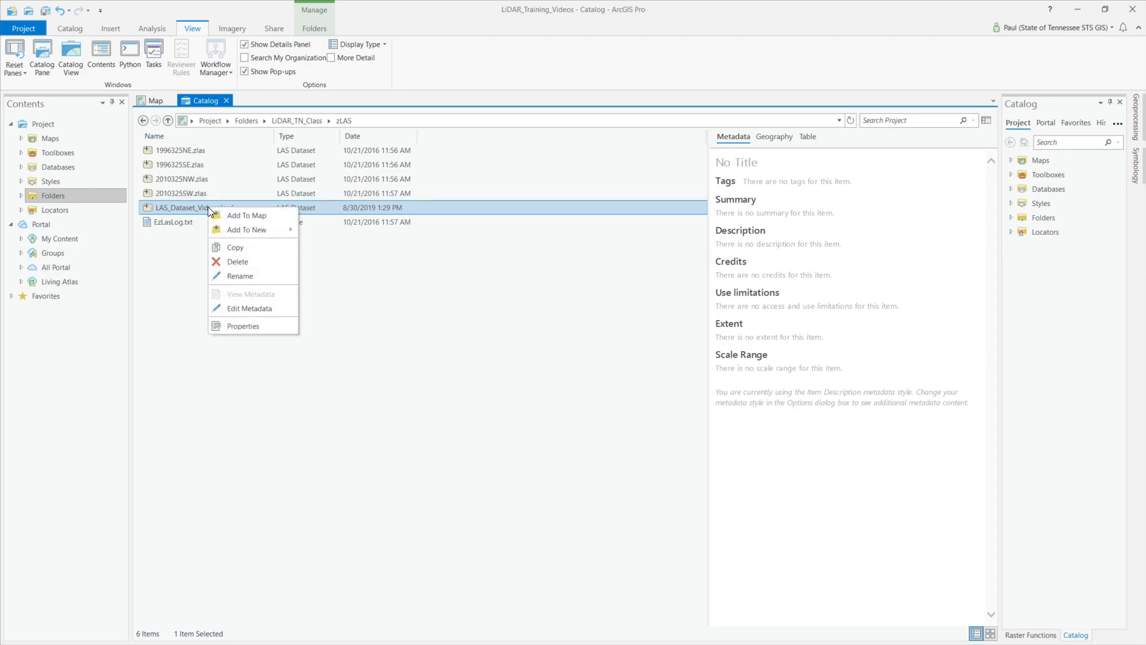
mouse_move(237, 231)
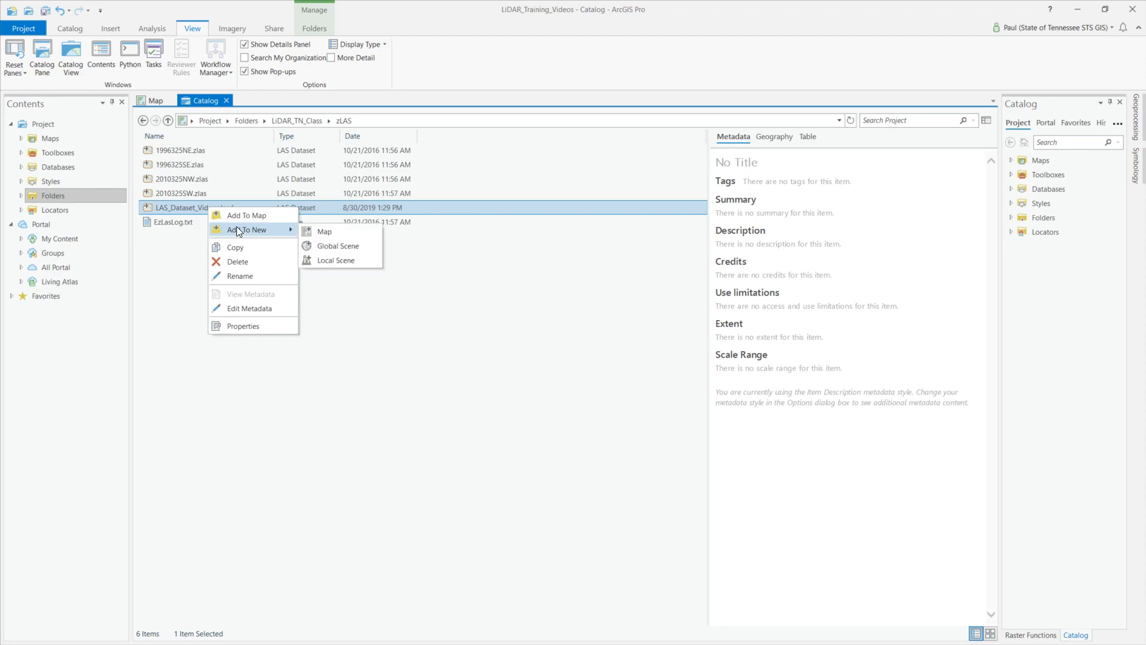
click(333, 259)
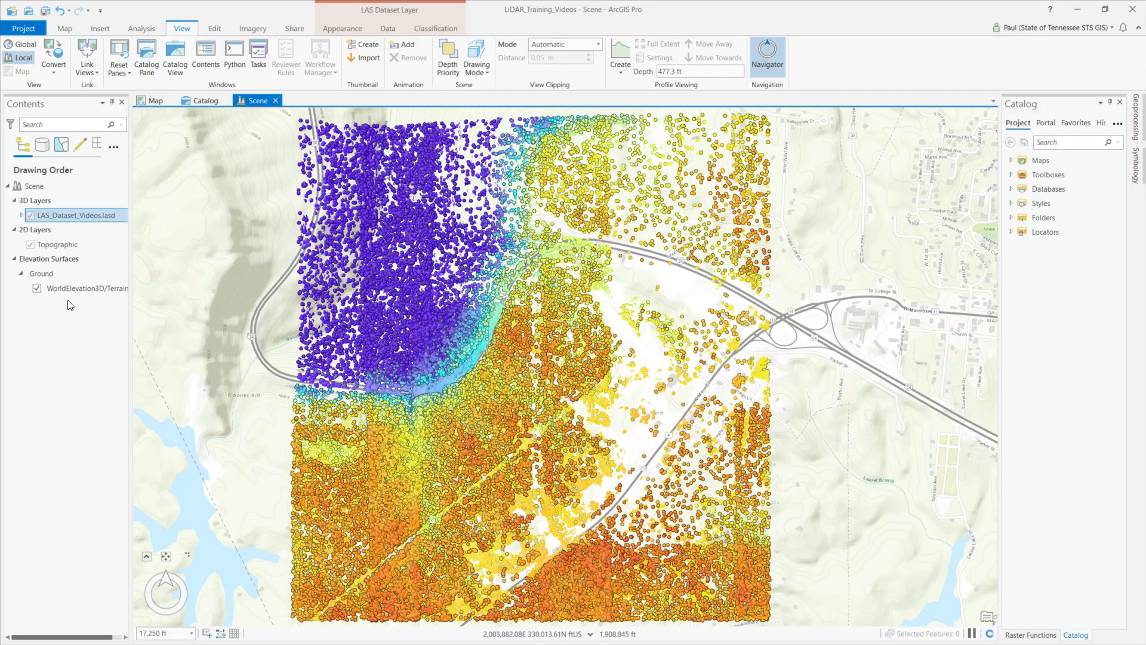
Step: Turn off the WorldElevation3D ground surface and the Topographic basemap layer in the scene
click(37, 288)
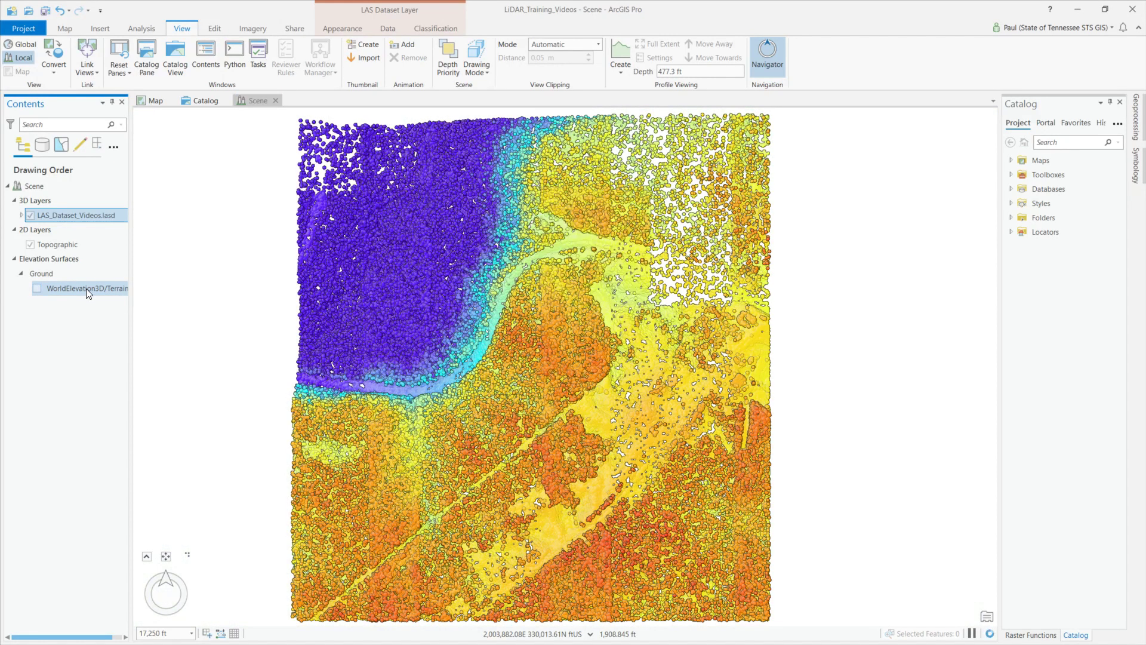
click(31, 245)
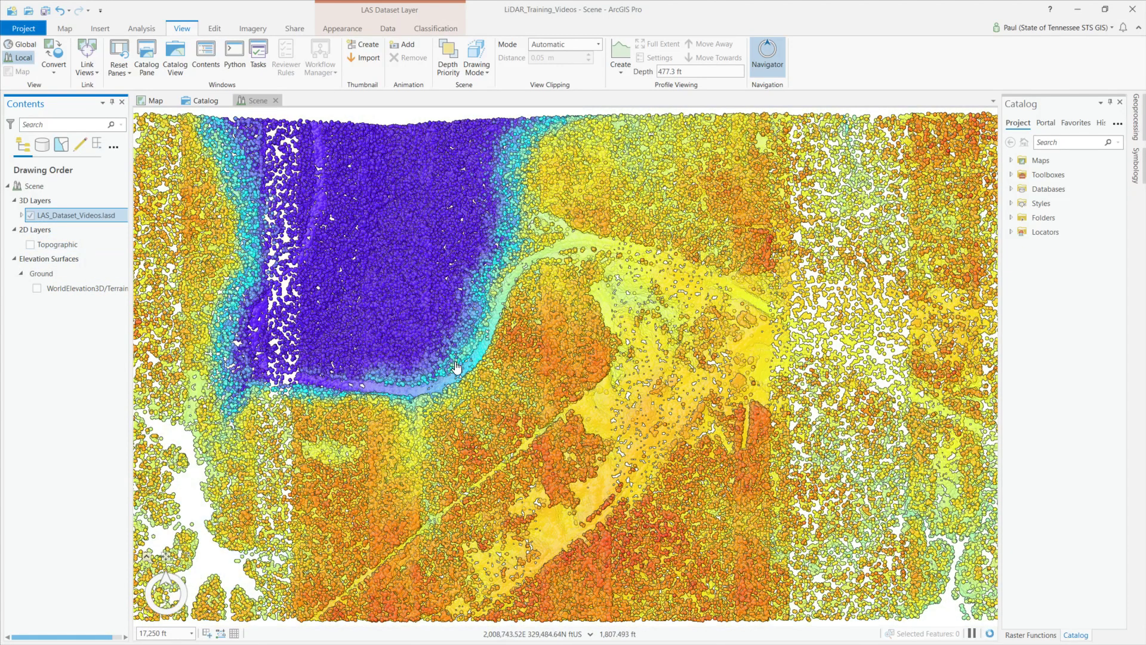
Step: Examine the LAS points along the curved road and the steep slope beside it from a low oblique angle
scroll(485, 356, up, 3)
scroll(485, 356, up, 5)
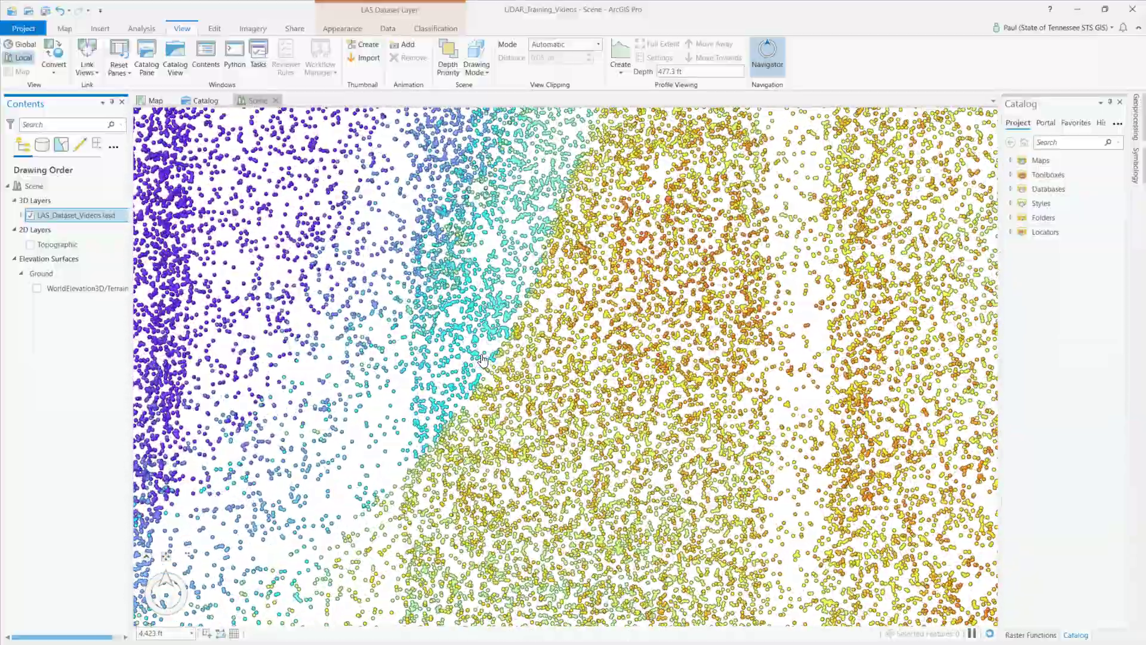
scroll(482, 358, up, 3)
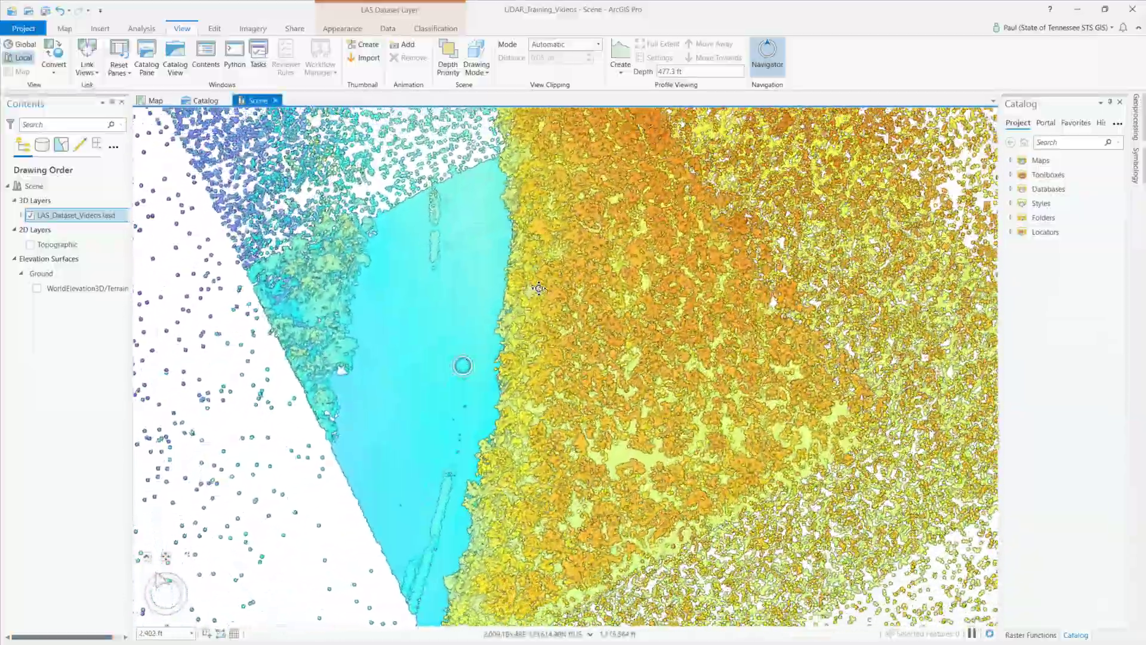
mouse_move(539, 288)
middle_down()
mouse_move(500, 324)
mouse_move(446, 342)
mouse_move(484, 340)
middle_up()
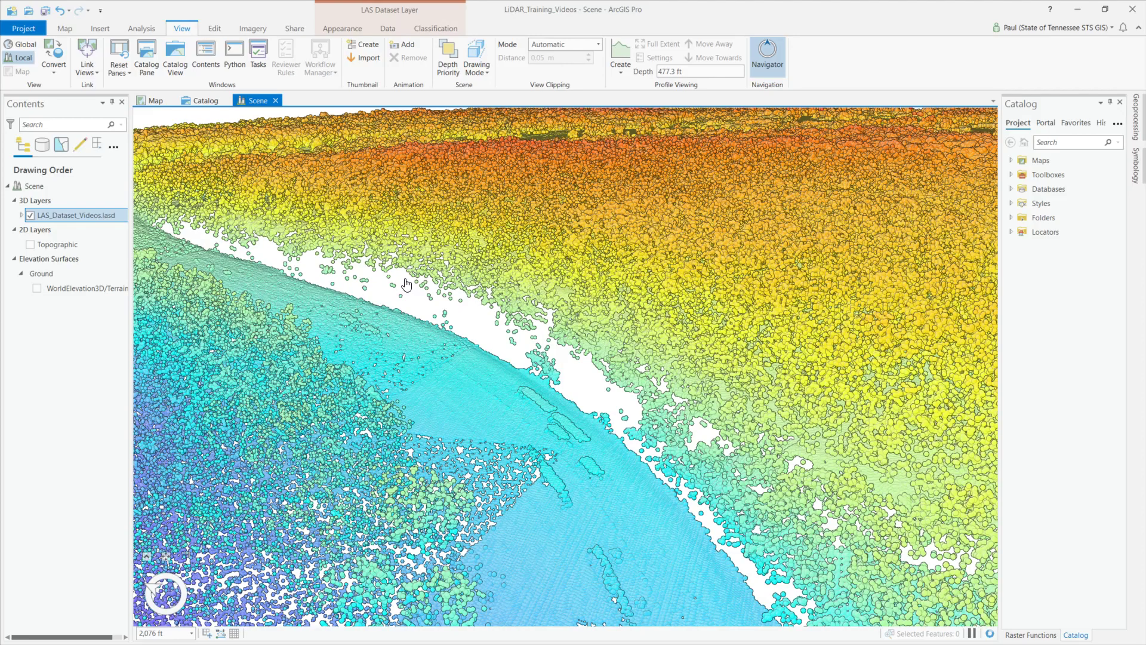
scroll(461, 355, up, 2)
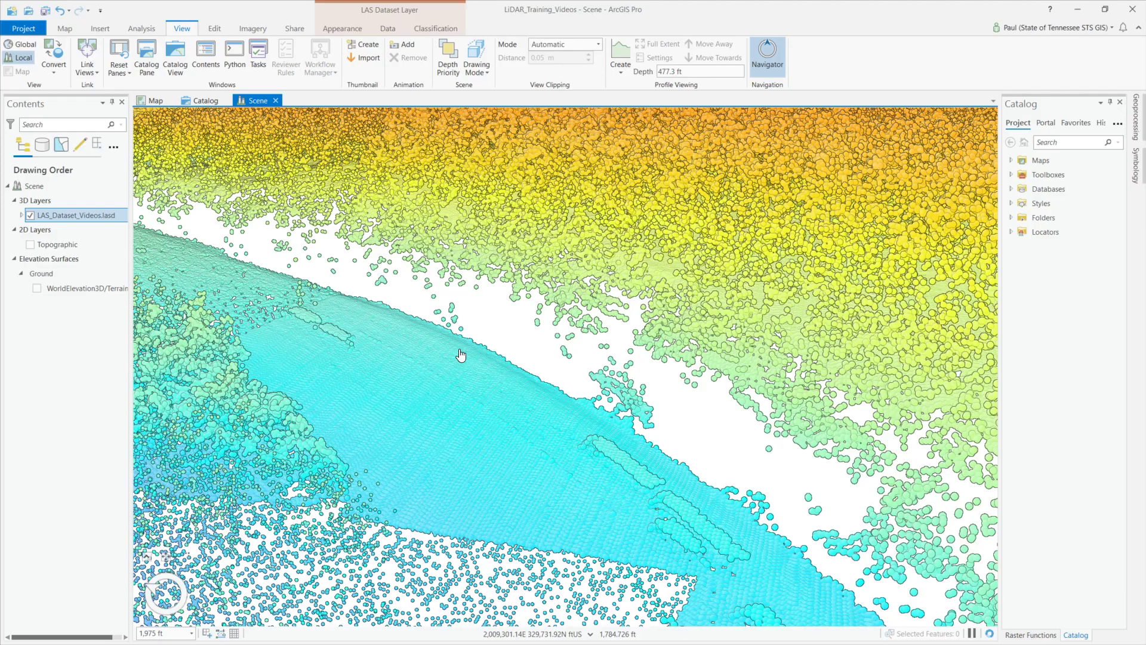
middle_drag(461, 355, 301, 298)
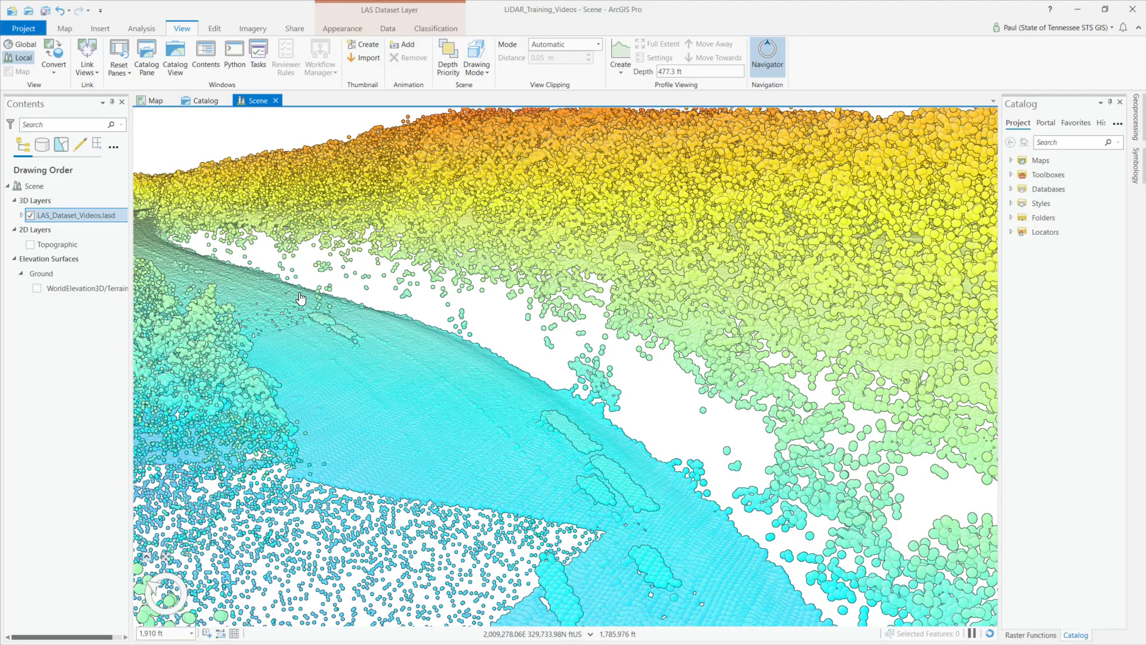
middle_drag(301, 298, 230, 268)
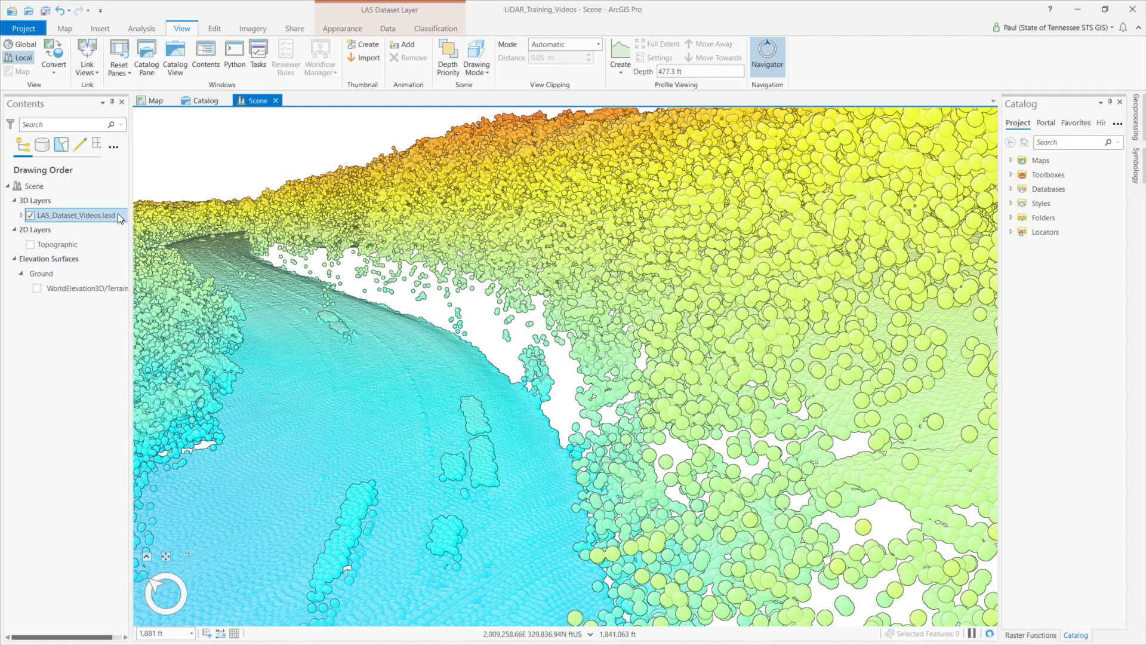
scroll(476, 77, up, 3)
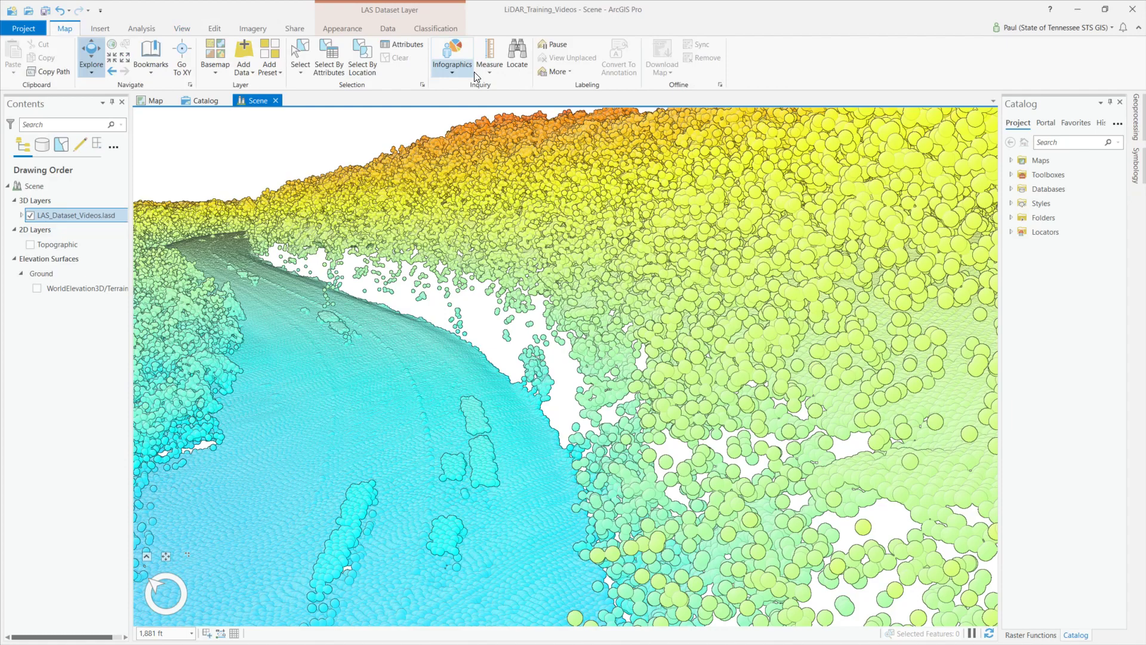
Step: Measure the vertical height of the slope from the road's edge, and close the measurement
click(489, 57)
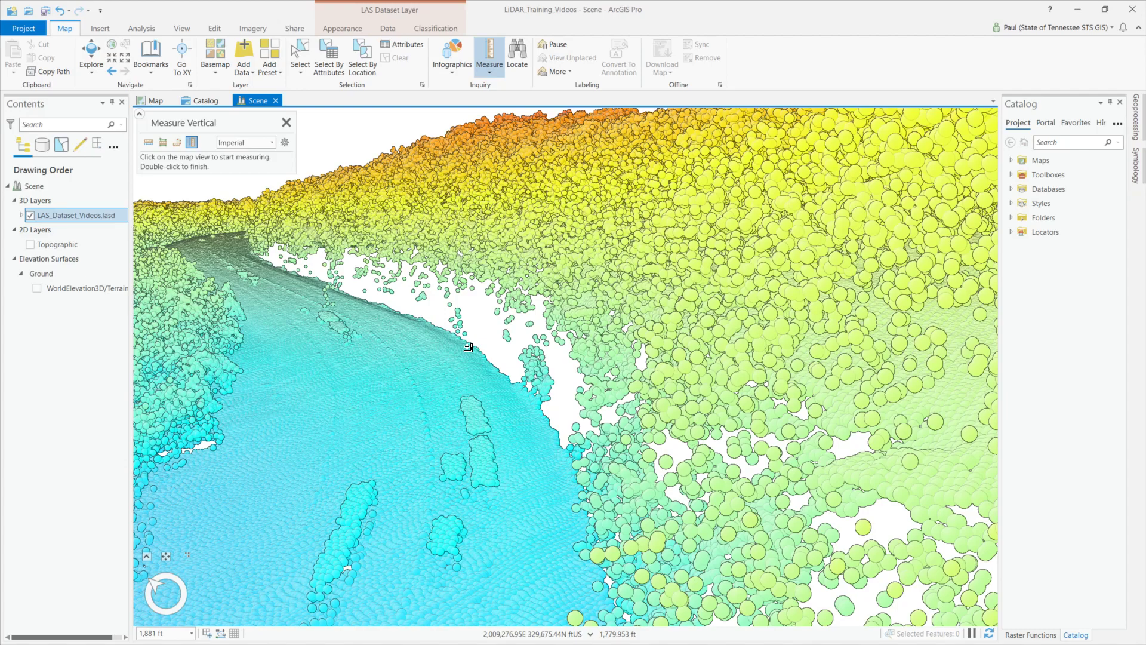
click(468, 348)
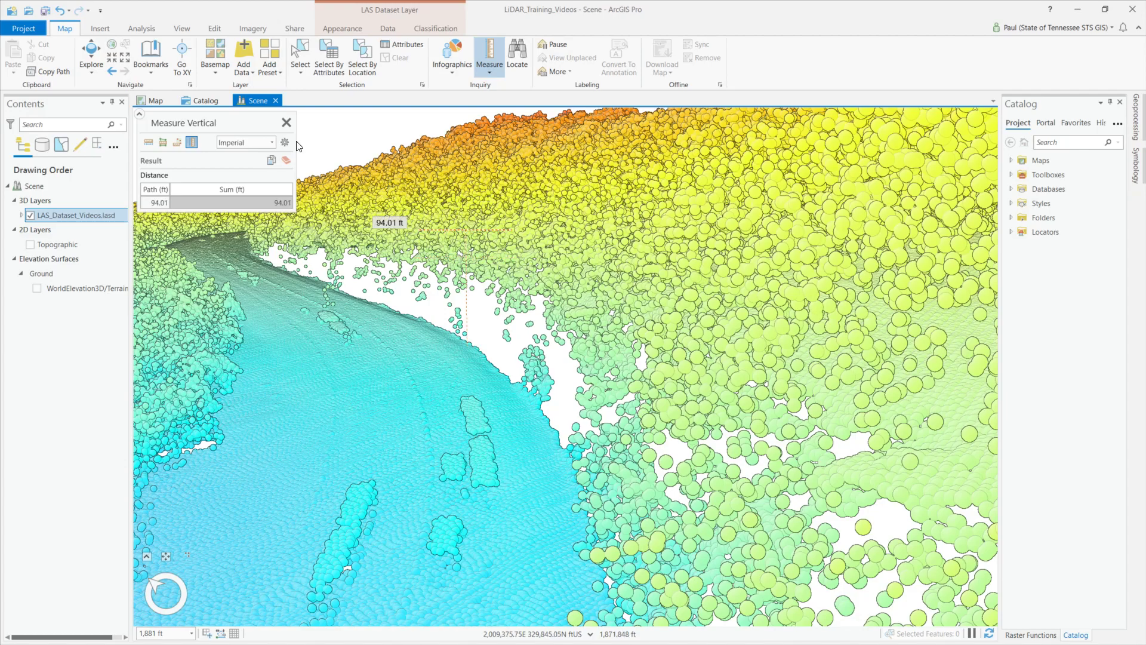
click(286, 122)
Step: Create a profile view box across the road, spanning from the lower tree line to the upper slope
mouse_move(398, 362)
middle_down()
mouse_move(421, 430)
mouse_move(184, 531)
mouse_move(360, 564)
mouse_move(735, 487)
mouse_move(378, 367)
middle_up()
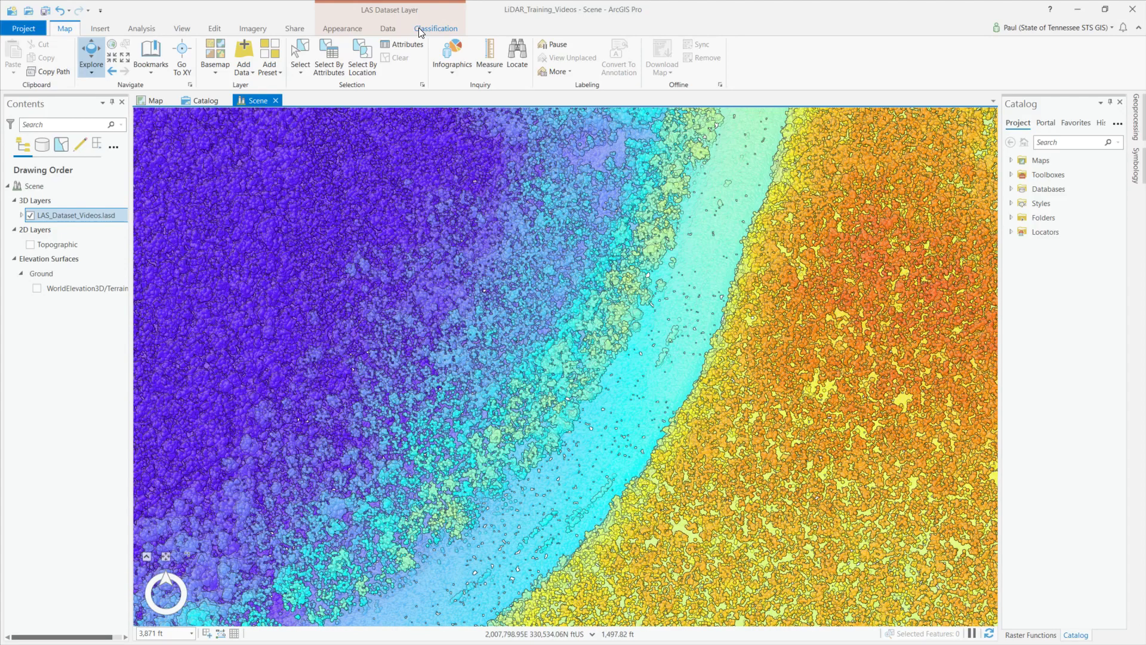
click(433, 30)
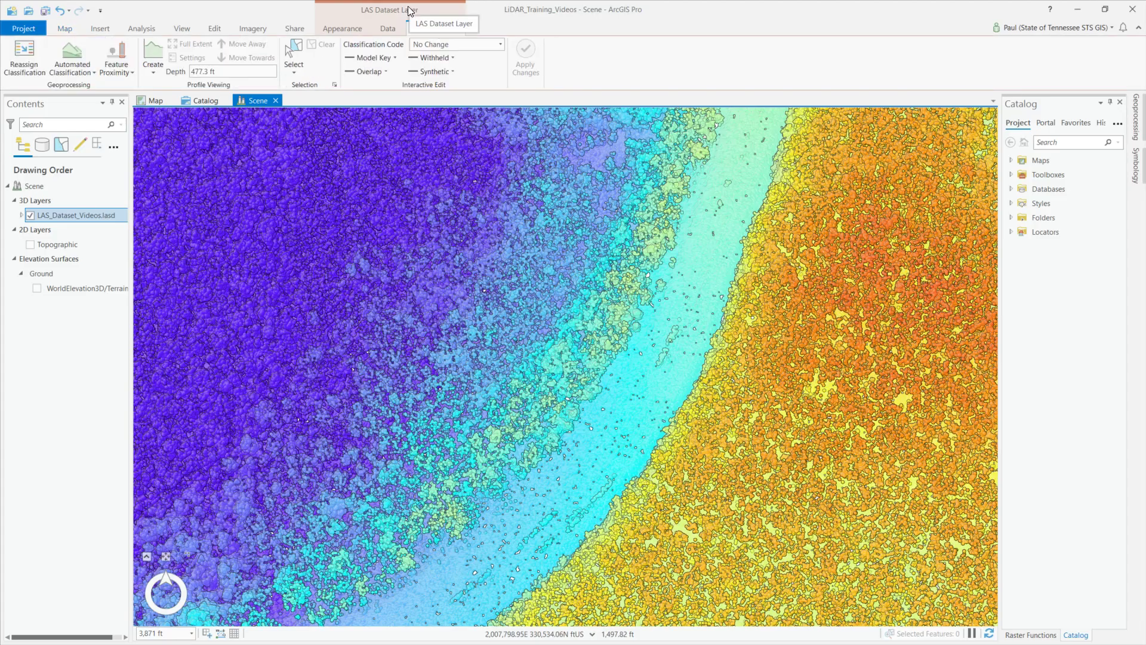
click(154, 53)
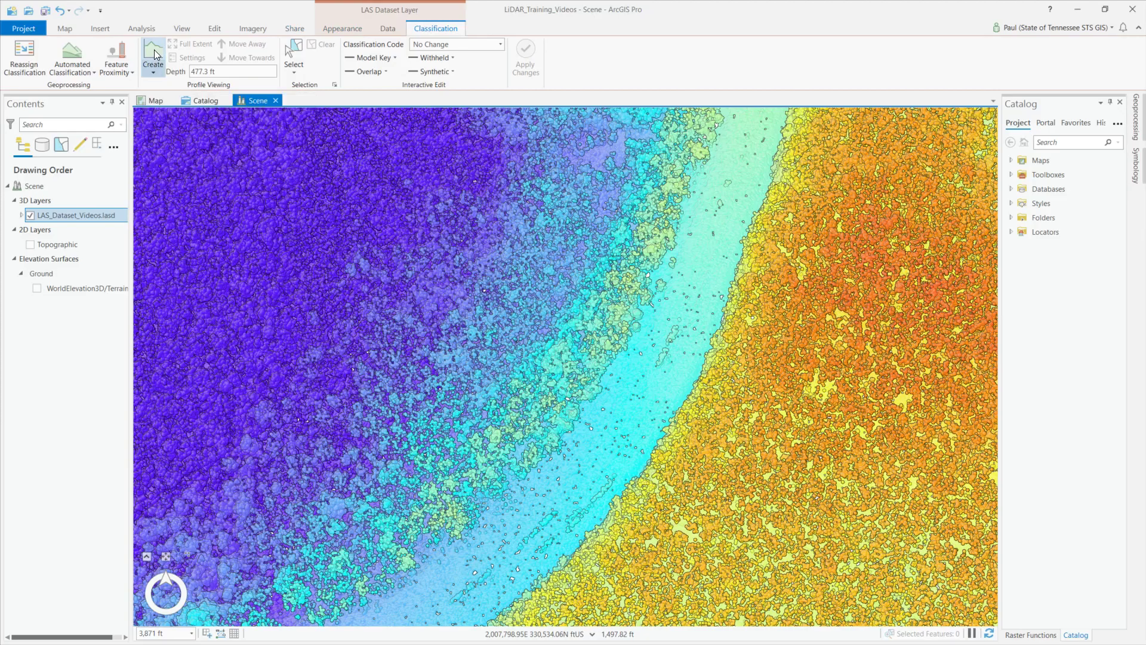
click(579, 413)
click(605, 428)
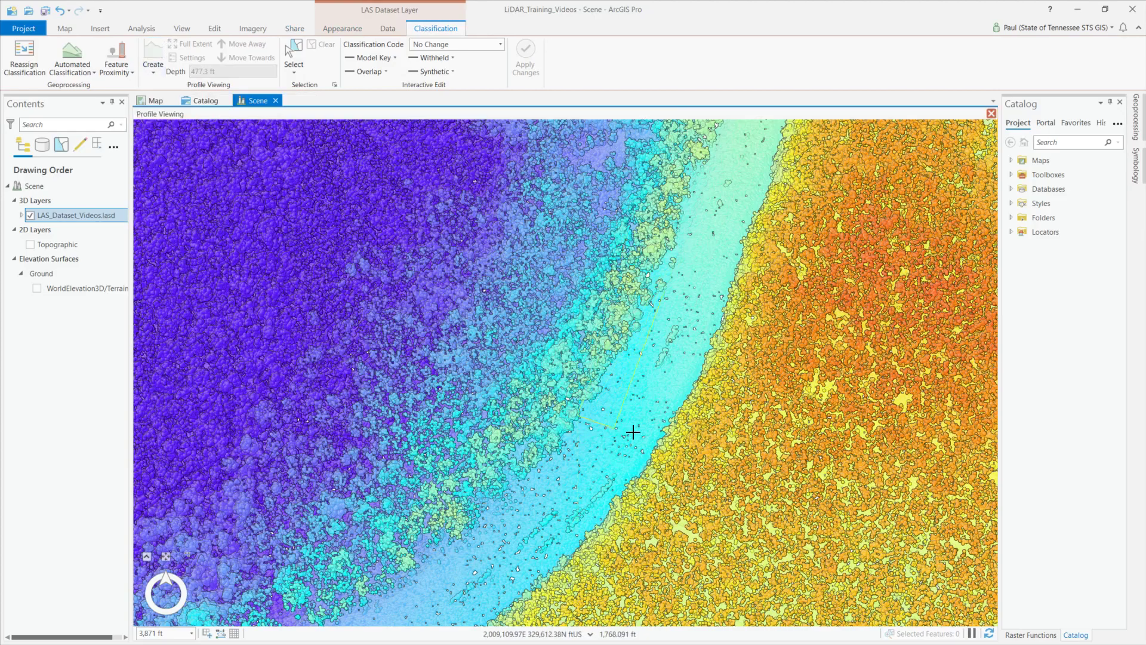
click(702, 453)
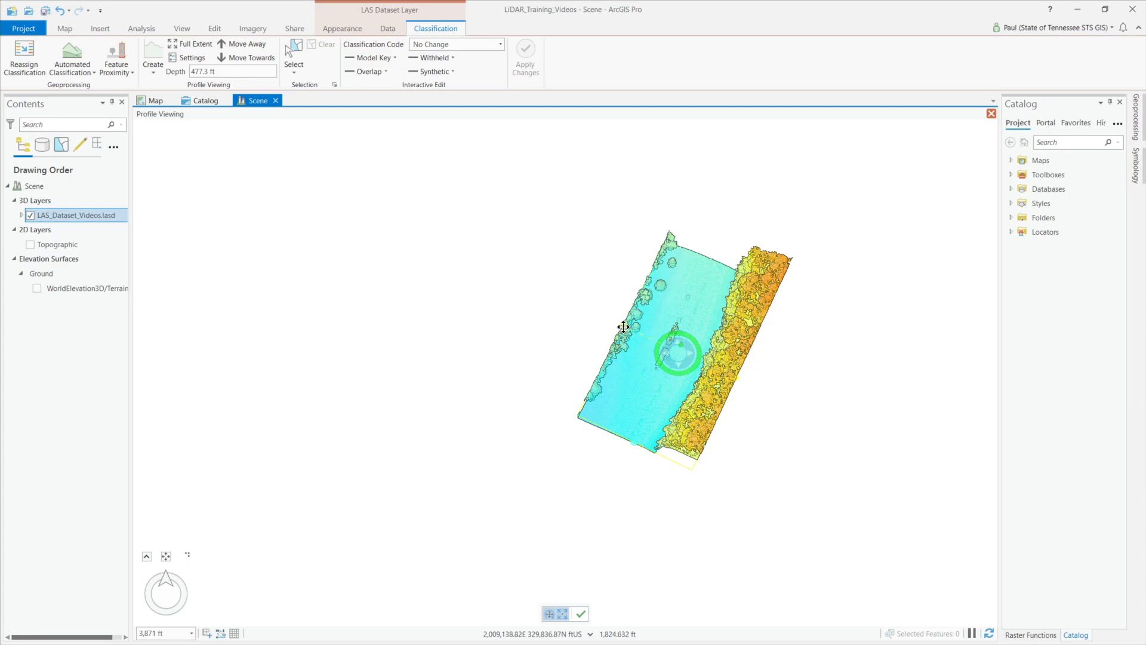
Step: Widen the profile box to include more trees on both sides, shift it down the road, and apply it
drag(567, 304, 567, 303)
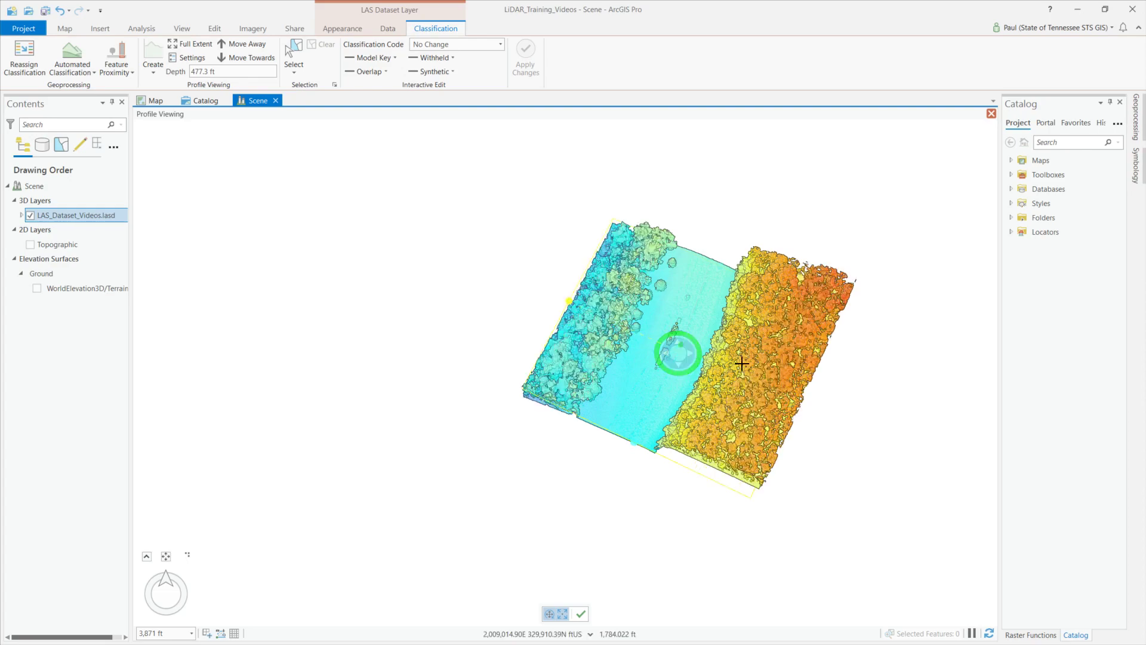
drag(680, 356, 610, 409)
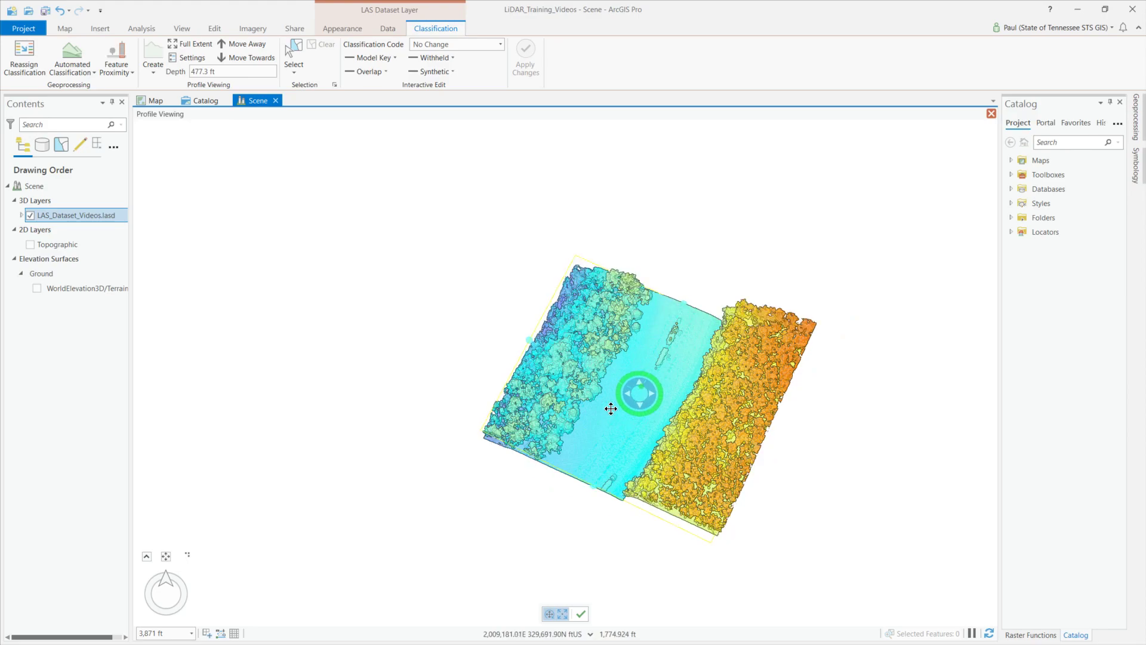
click(582, 614)
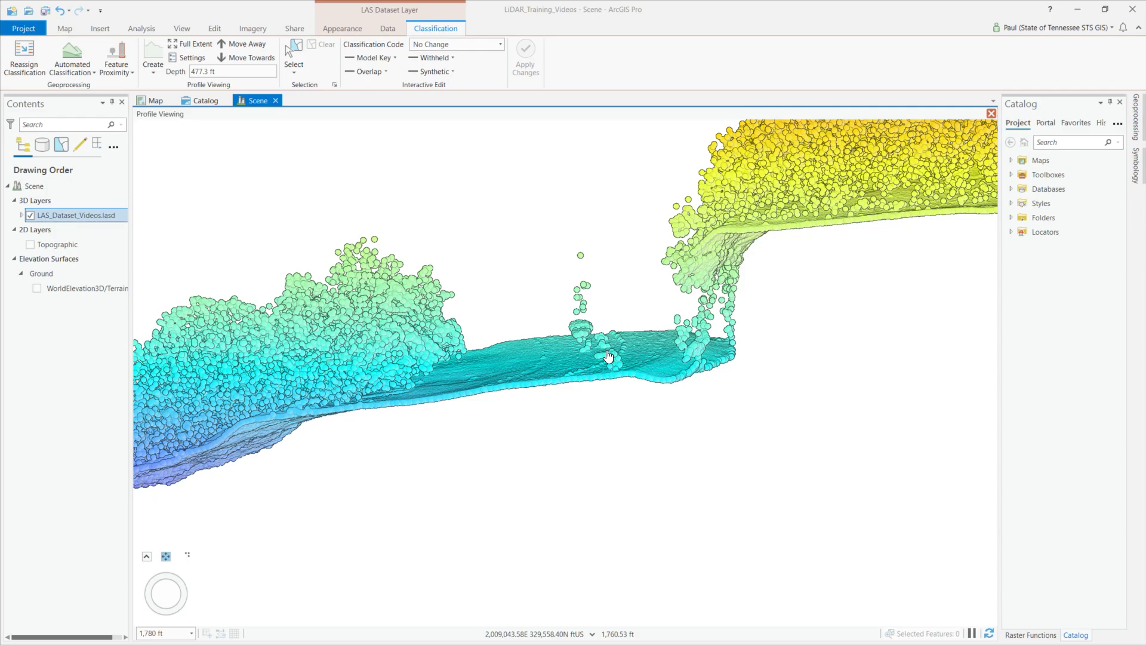
Step: Measure the vertical height of the slope above the road within the tilted profile view
mouse_move(607, 356)
middle_down()
mouse_move(636, 349)
mouse_move(670, 384)
mouse_move(655, 374)
mouse_move(687, 365)
middle_up()
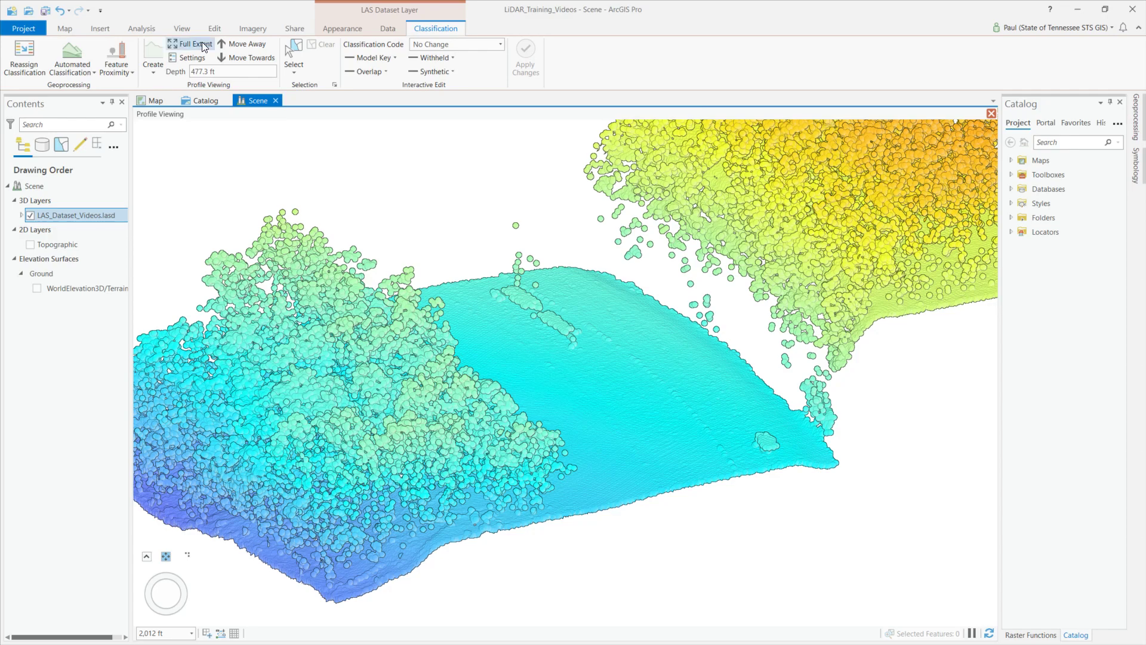
click(64, 28)
click(489, 74)
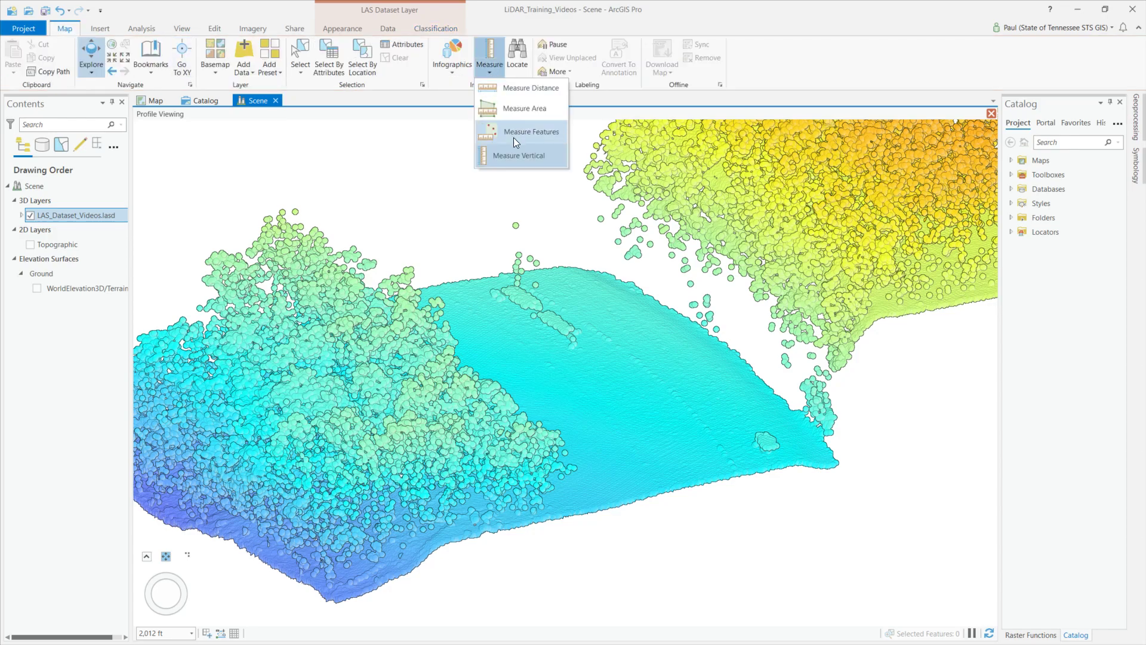
click(513, 155)
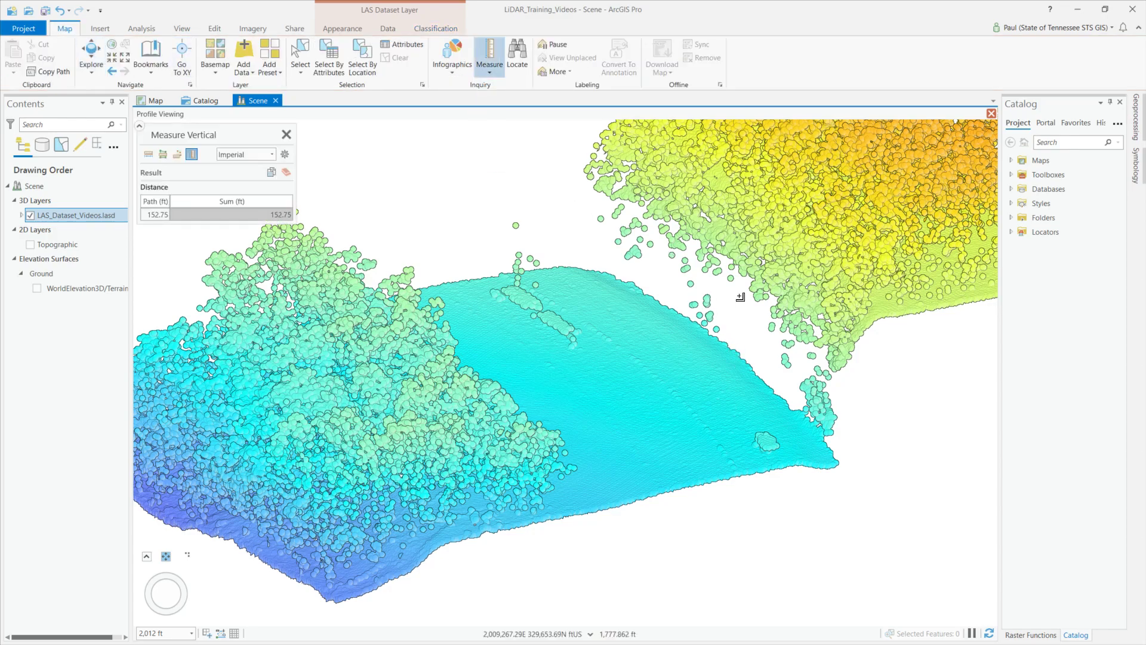